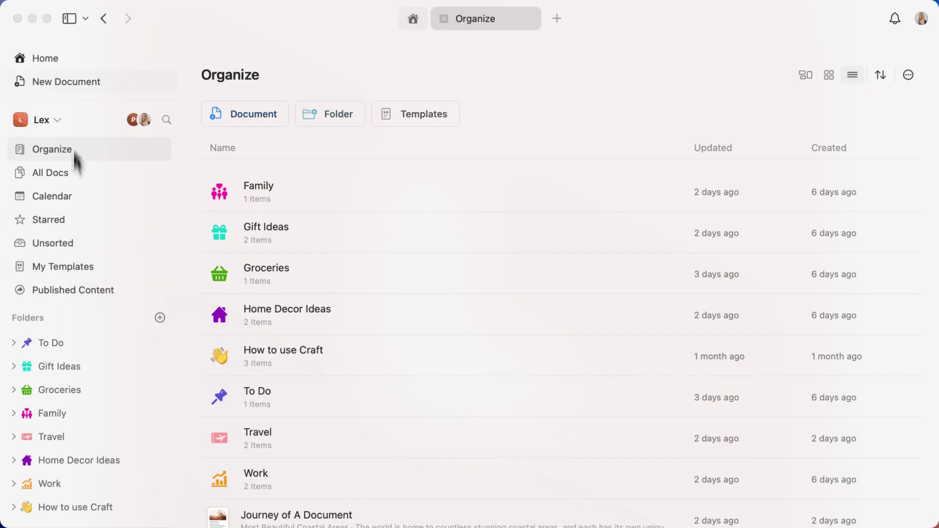
# Open the sidebar customization settings from the sidebar view options, then close them
pyautogui.click(88, 23)
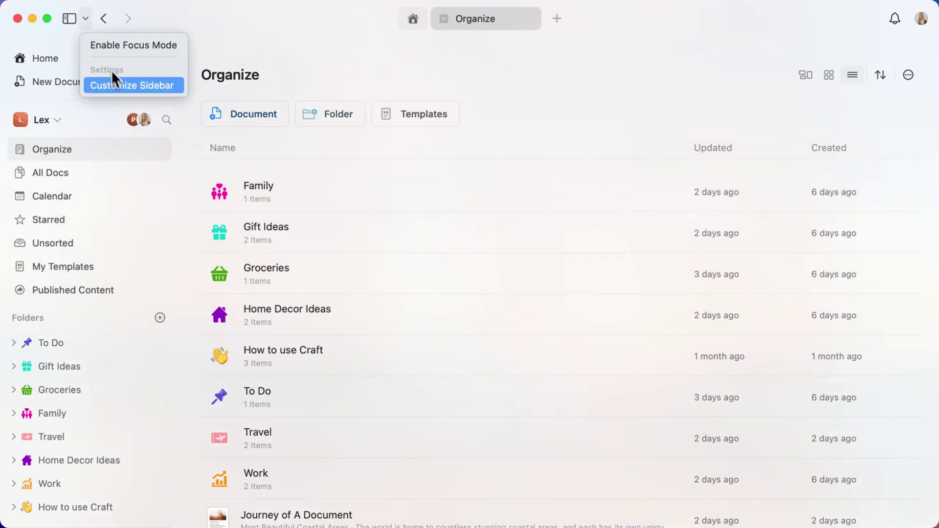
pyautogui.click(115, 84)
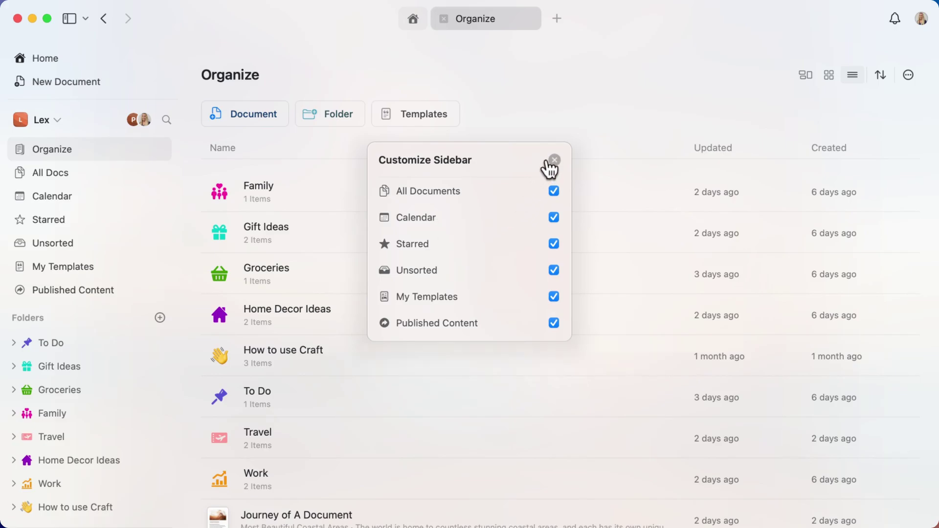
pyautogui.click(555, 161)
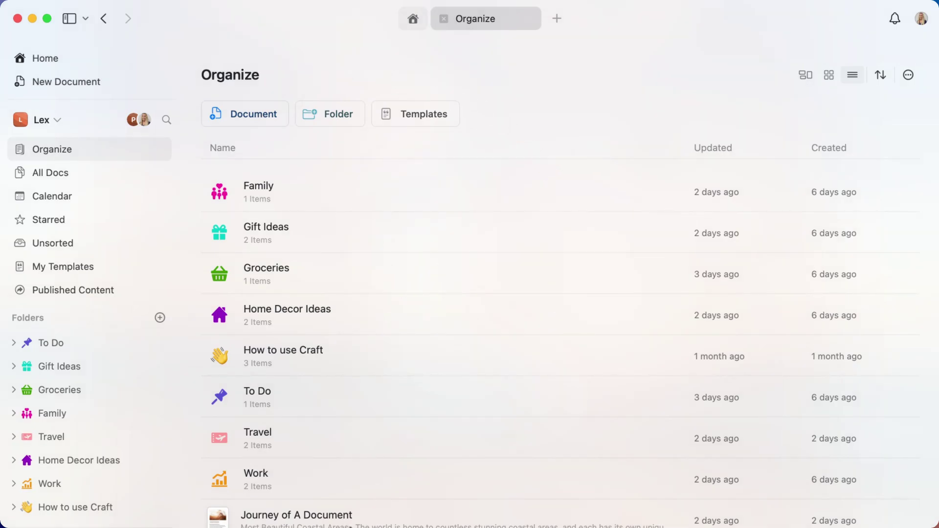
# Look through Journey of A Document, then return to the Organize folder list and browse it
pyautogui.click(271, 523)
pyautogui.scroll(-10, 539, 407)
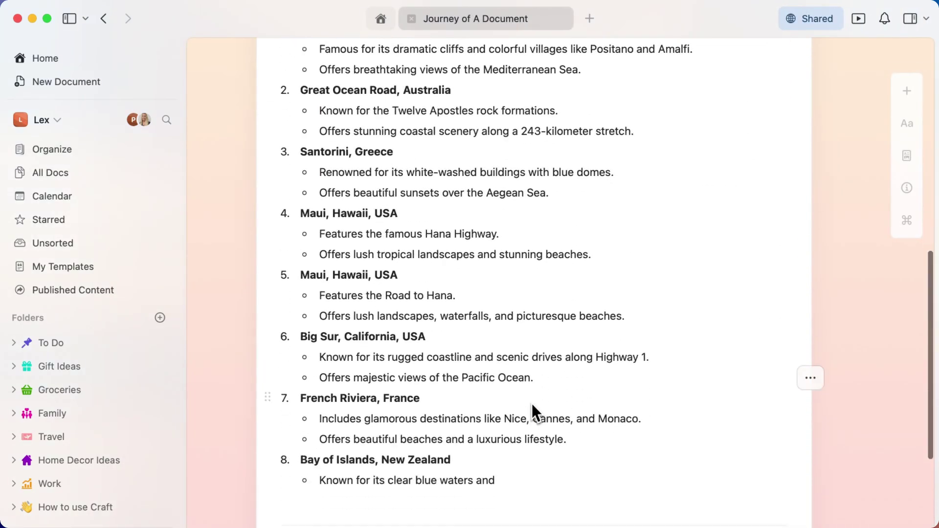
pyautogui.scroll(8, 535, 413)
pyautogui.click(103, 20)
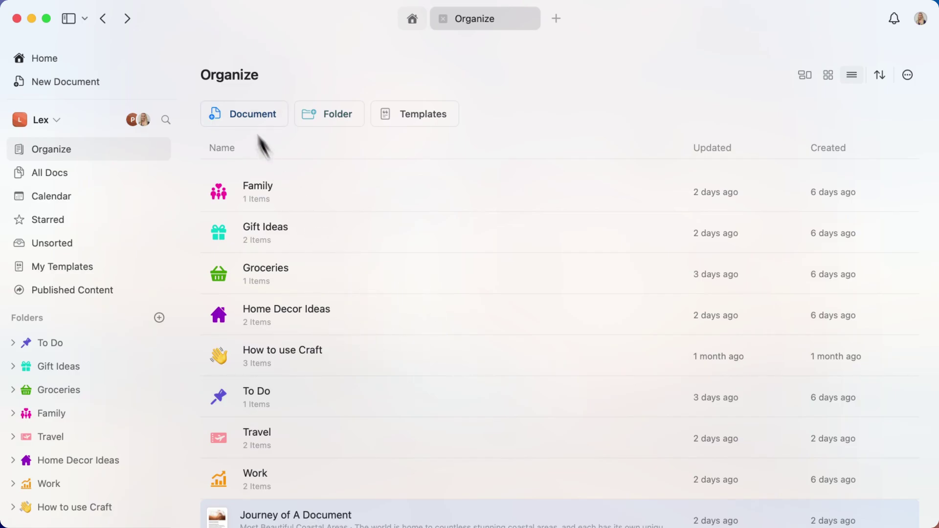
pyautogui.scroll(-3, 350, 286)
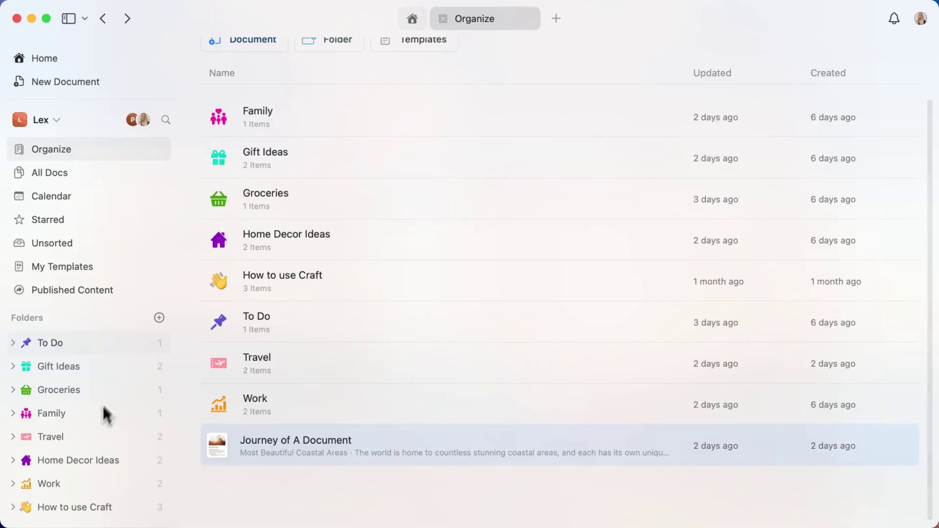
pyautogui.scroll(-1, 118, 382)
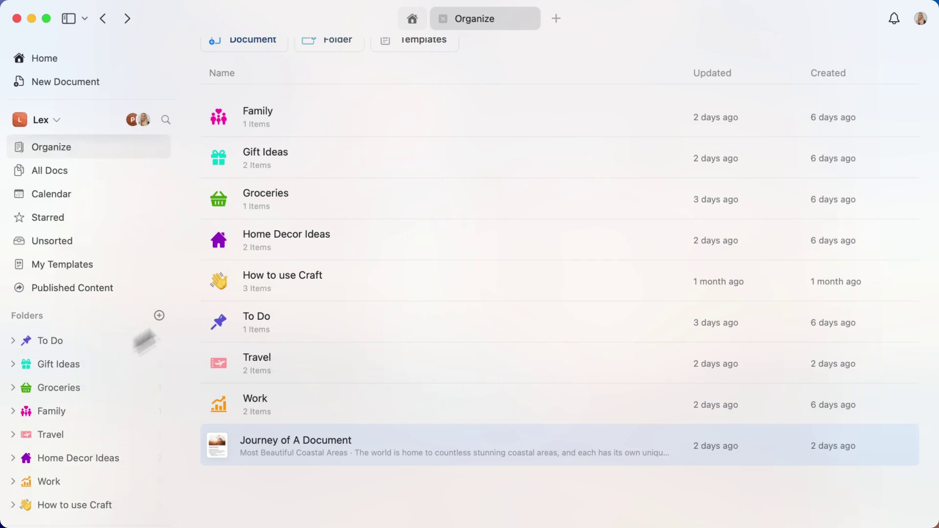
pyautogui.scroll(2, 303, 175)
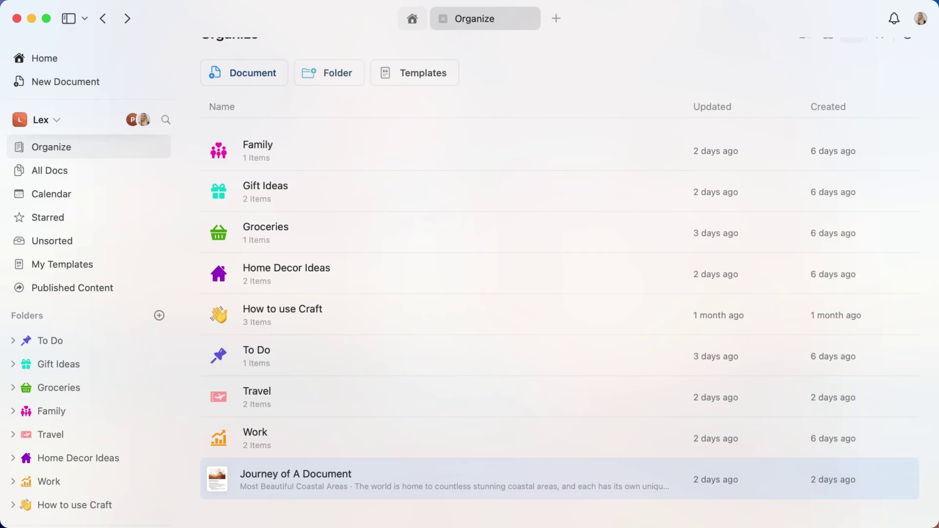
pyautogui.scroll(2, 313, 507)
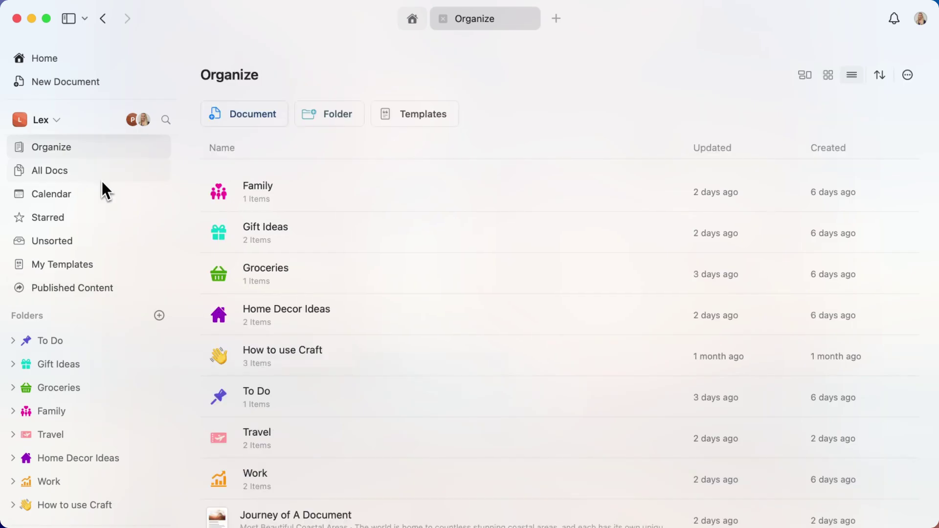
# Open All Docs, try the plain list view, then switch back to large cards
pyautogui.click(97, 170)
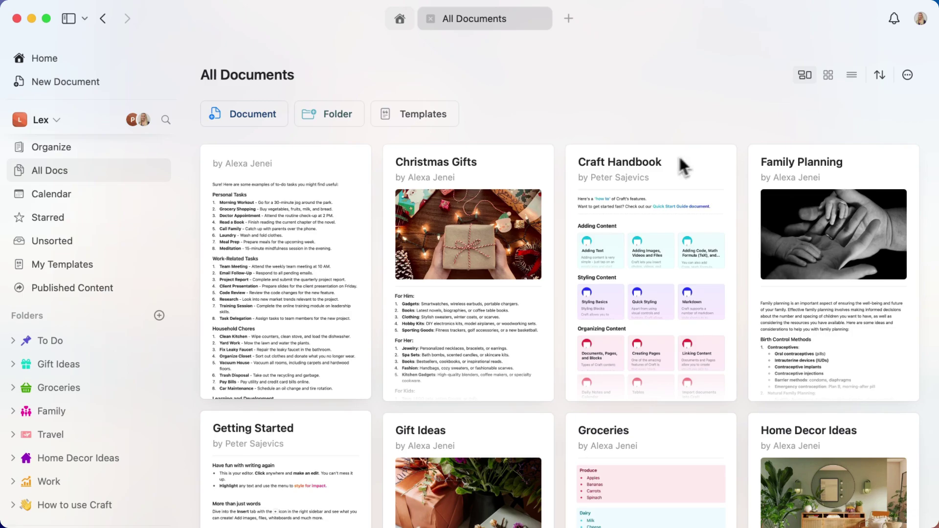
pyautogui.click(116, 152)
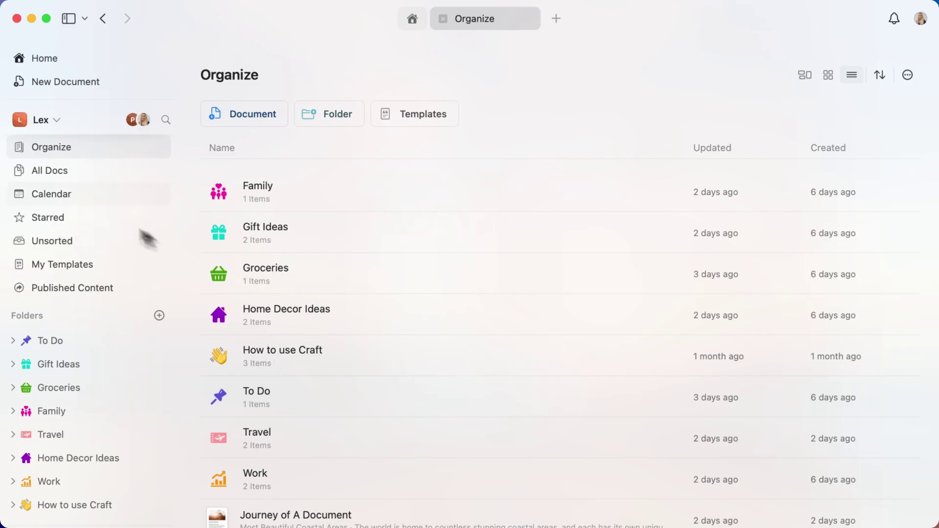
pyautogui.click(53, 165)
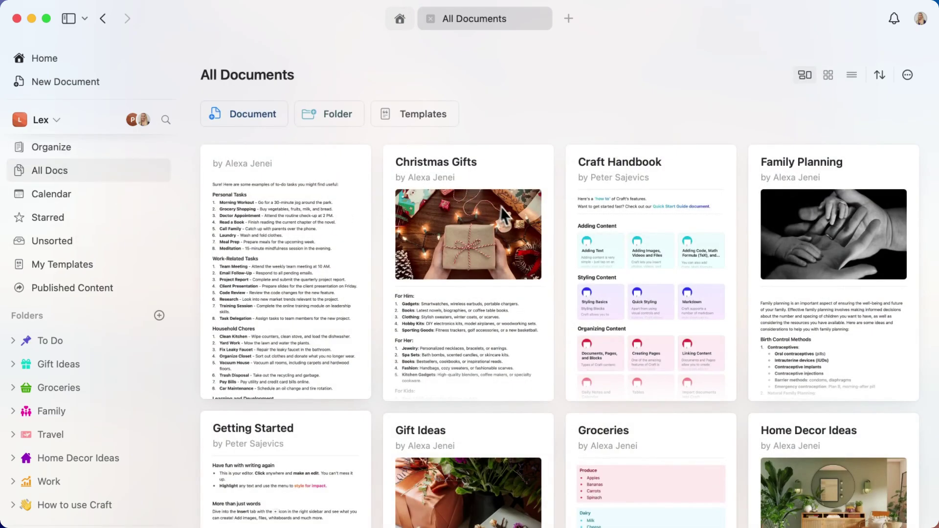
pyautogui.scroll(-15, 510, 213)
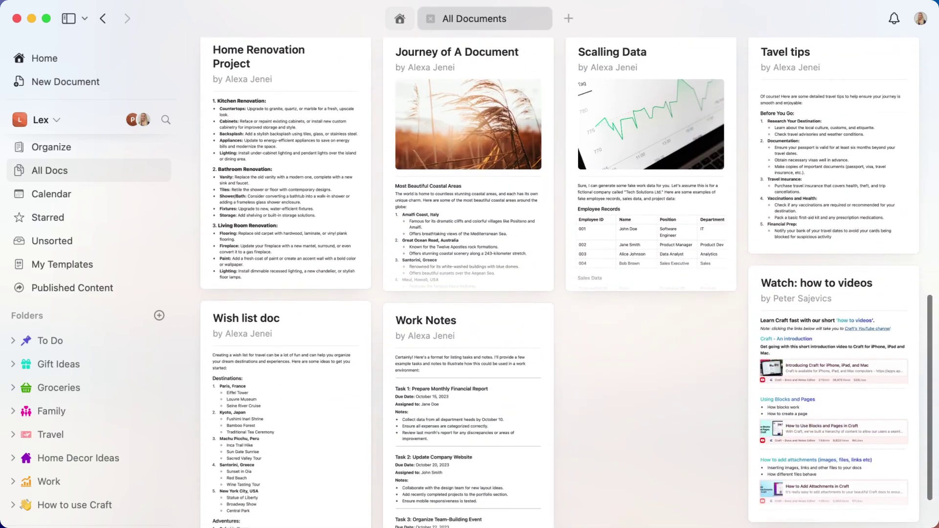
pyautogui.scroll(-5, 510, 214)
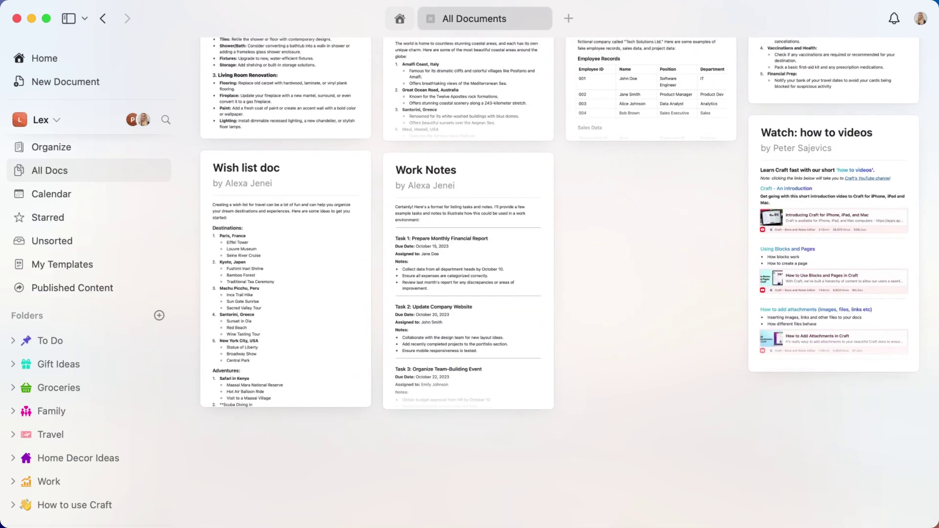
pyautogui.scroll(20, 510, 214)
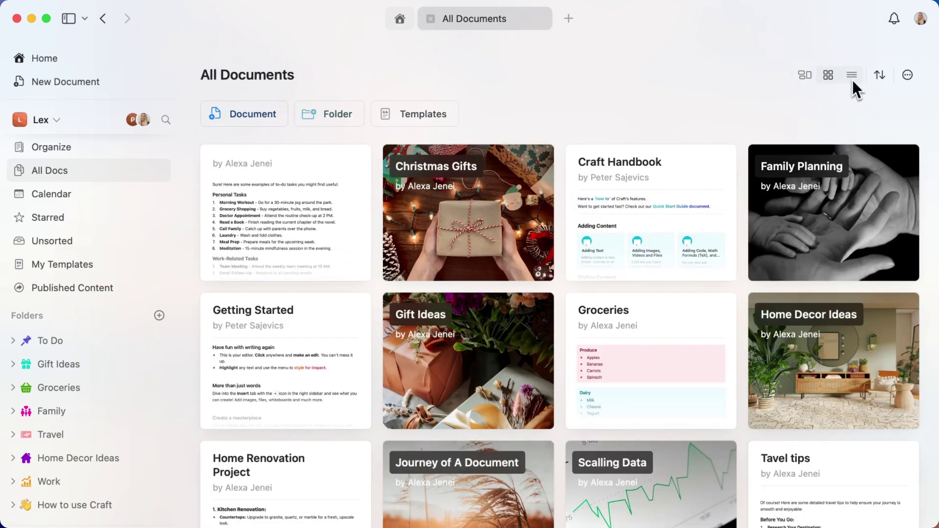
pyautogui.click(853, 78)
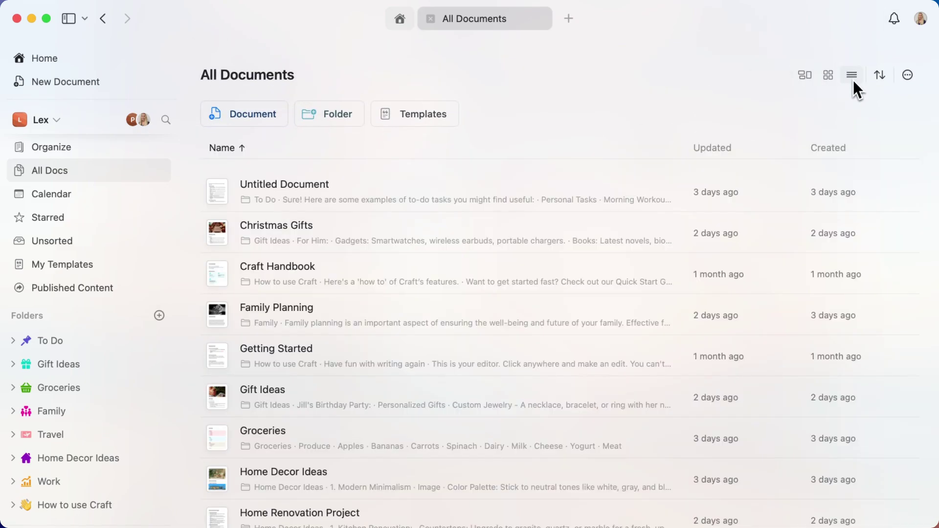
pyautogui.click(805, 74)
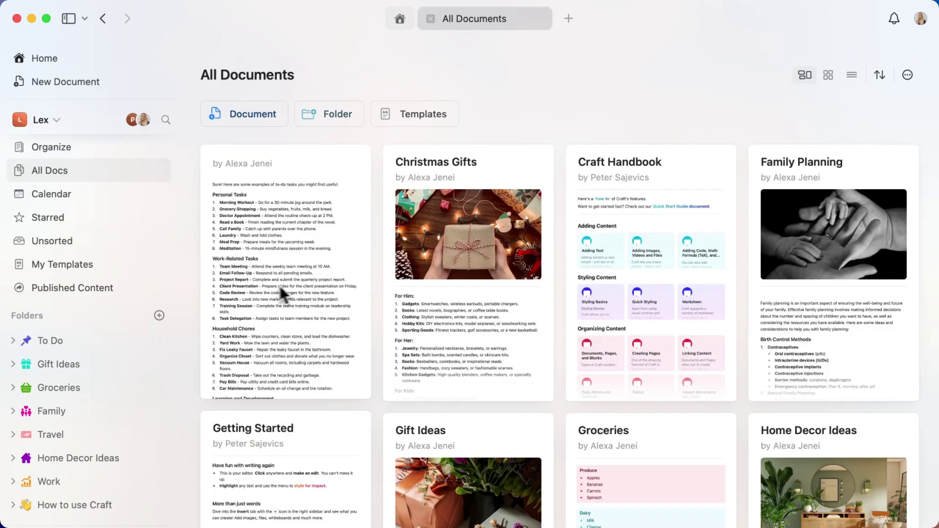
# Star the Journey of A Document card from its right-click menu, then open Starred
pyautogui.scroll(-10, 333, 377)
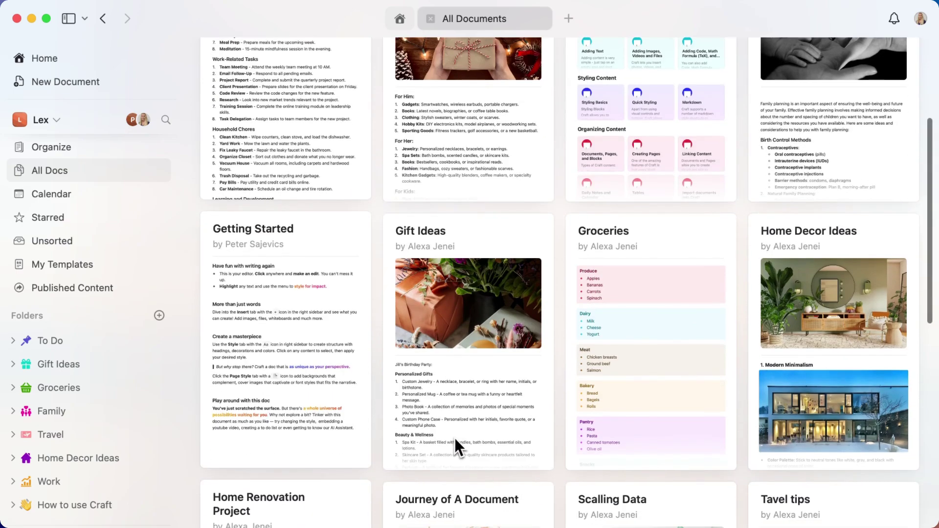
pyautogui.scroll(-1, 460, 437)
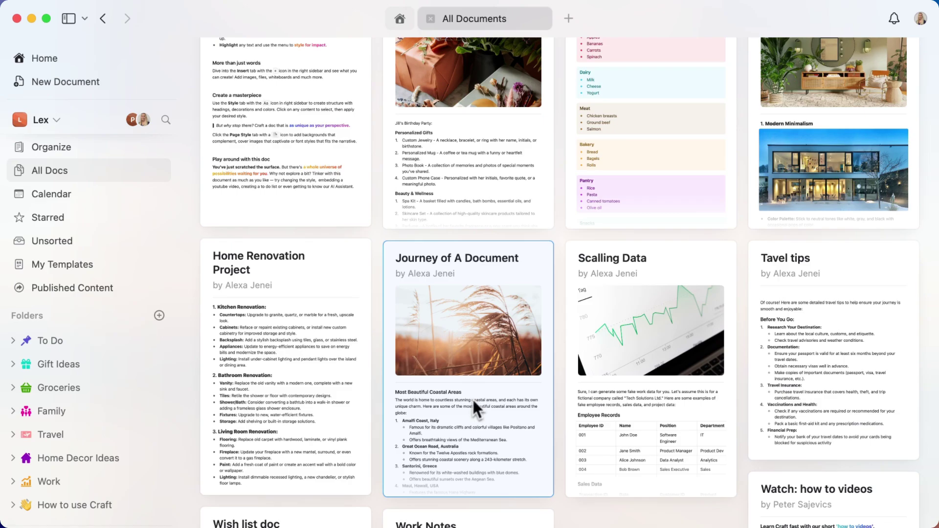
pyautogui.rightClick(503, 411)
pyautogui.click(502, 408)
pyautogui.click(90, 222)
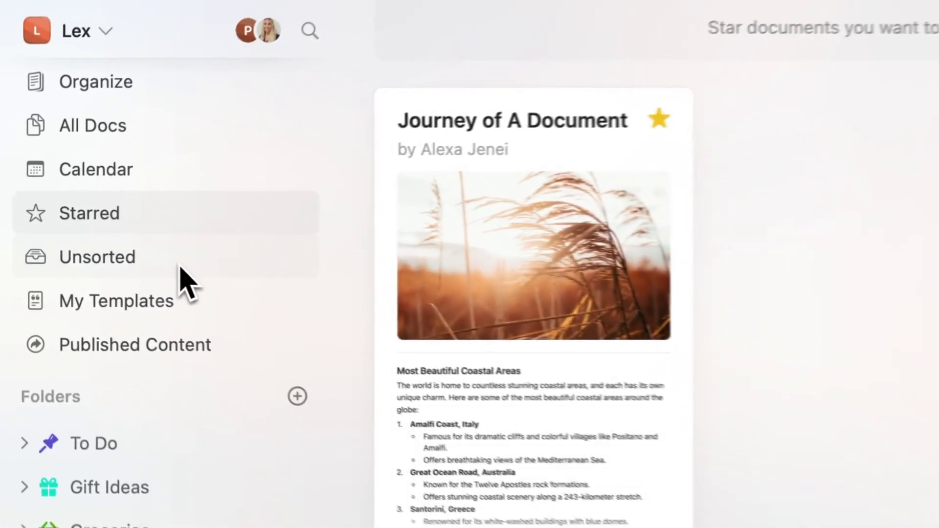
# From Unsorted, drag the Journey of A Document card onto the My Templates folder
pyautogui.click(181, 270)
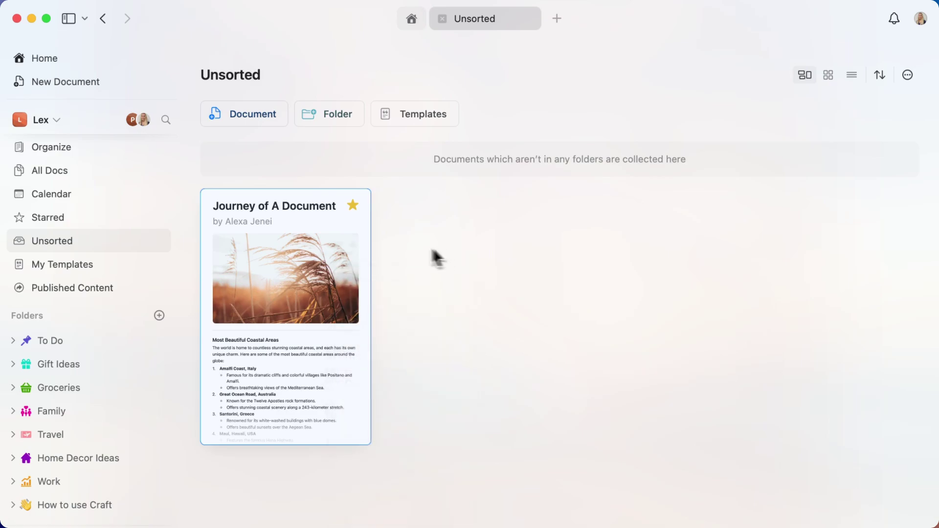
pyautogui.moveTo(280, 269); pyautogui.dragTo(140, 261)
pyautogui.click(140, 259)
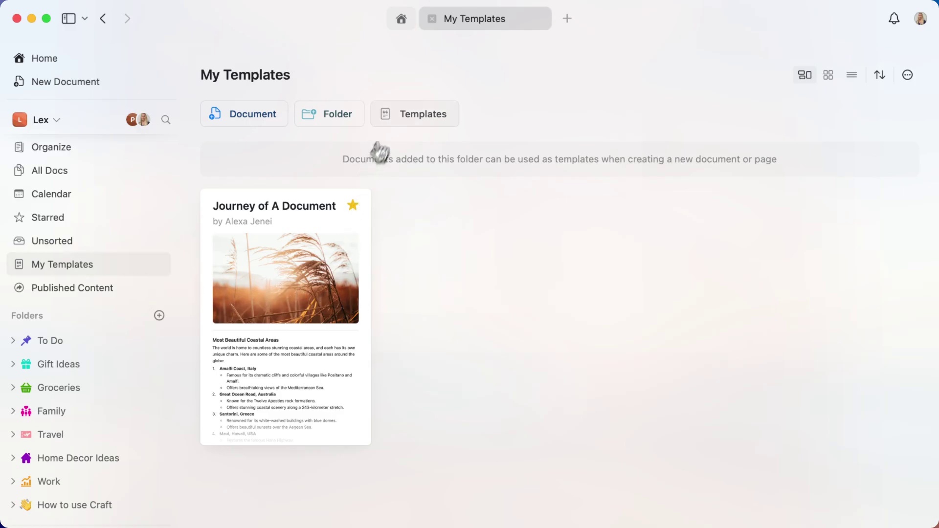
pyautogui.click(400, 121)
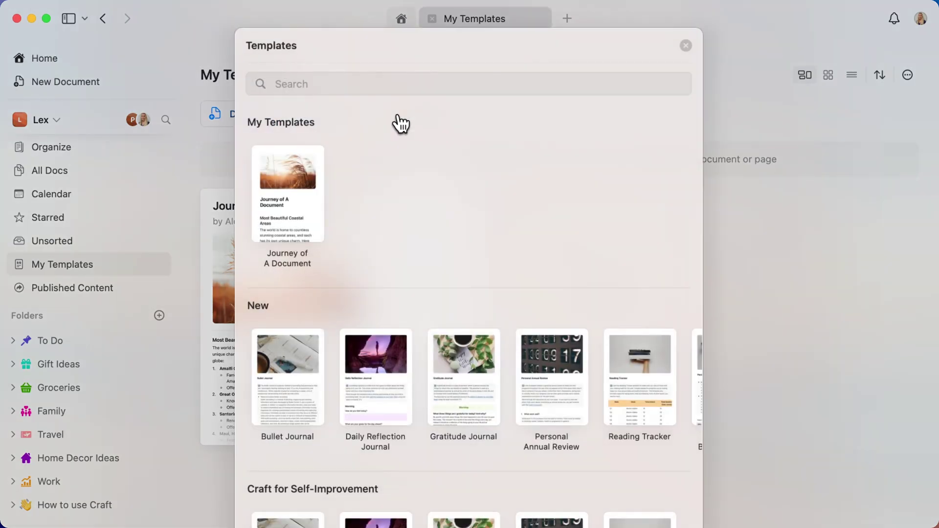
pyautogui.scroll(-5, 422, 431)
pyautogui.scroll(-5, 424, 442)
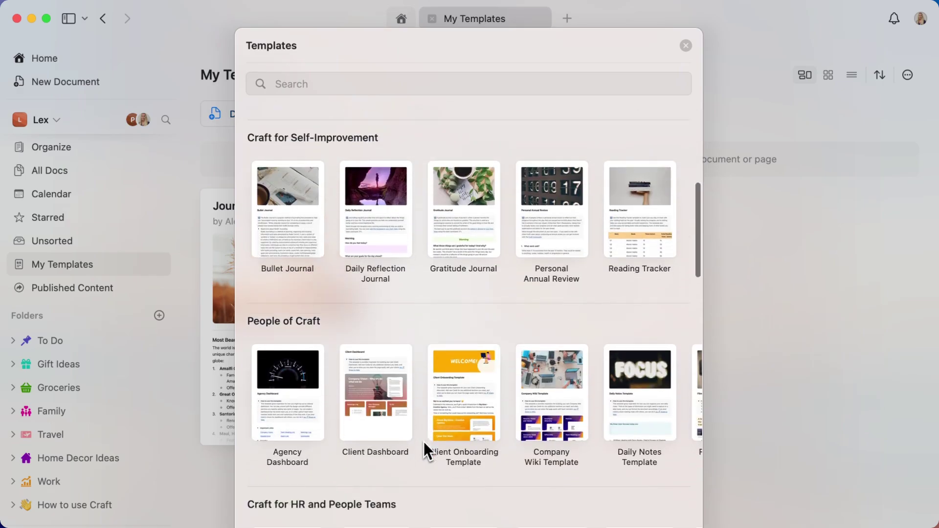
pyautogui.scroll(15, 424, 442)
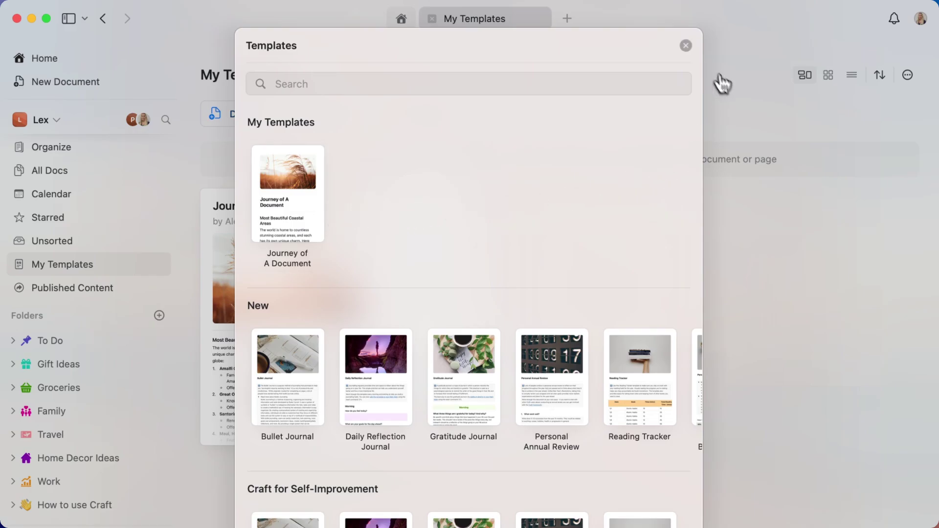
pyautogui.click(687, 47)
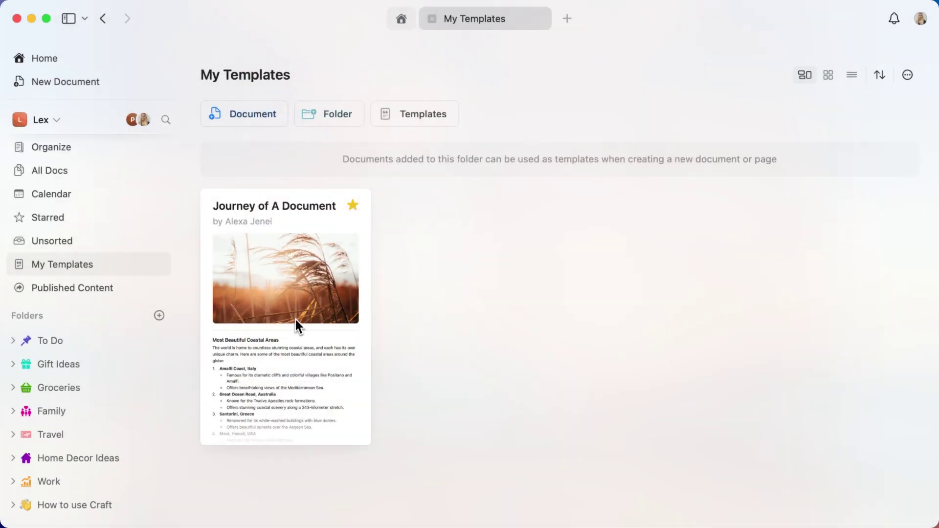
# Open the saved Journey of A Document template for editing
pyautogui.click(339, 398)
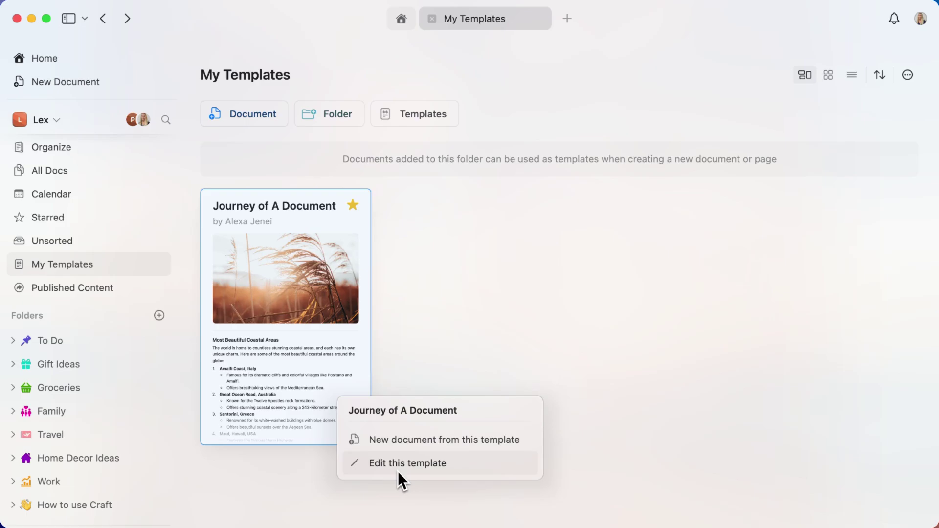
pyautogui.click(398, 463)
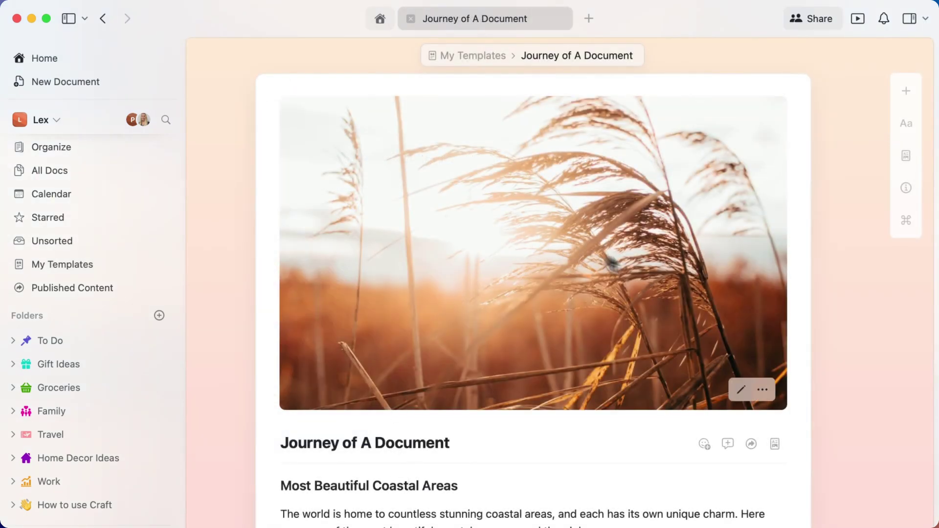
pyautogui.scroll(-3, 552, 401)
pyautogui.scroll(3, 553, 402)
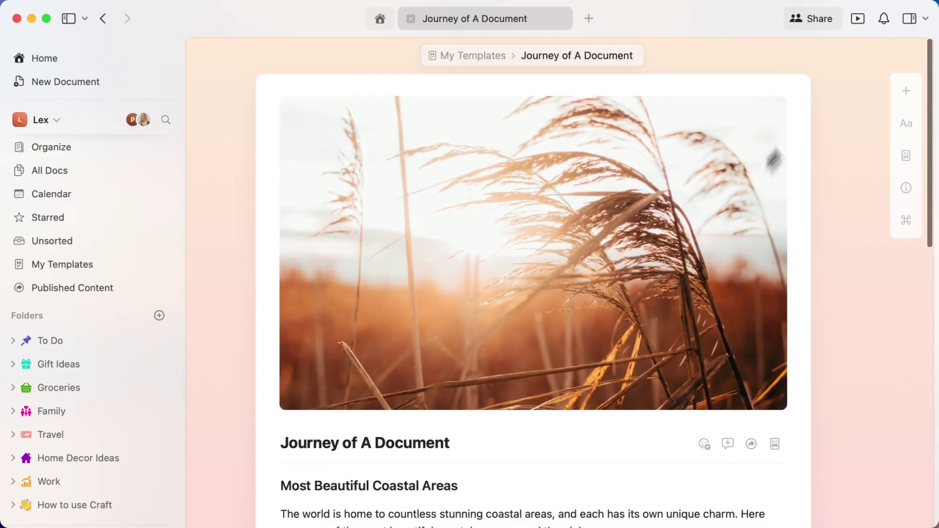
# Publish the template to the web with a secret link and open Published Content
pyautogui.click(813, 24)
pyautogui.click(758, 59)
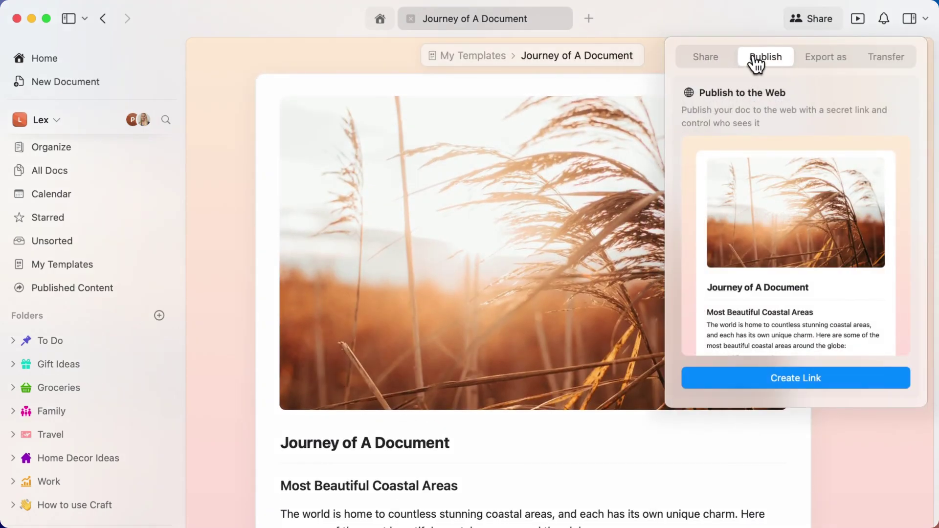
pyautogui.click(723, 387)
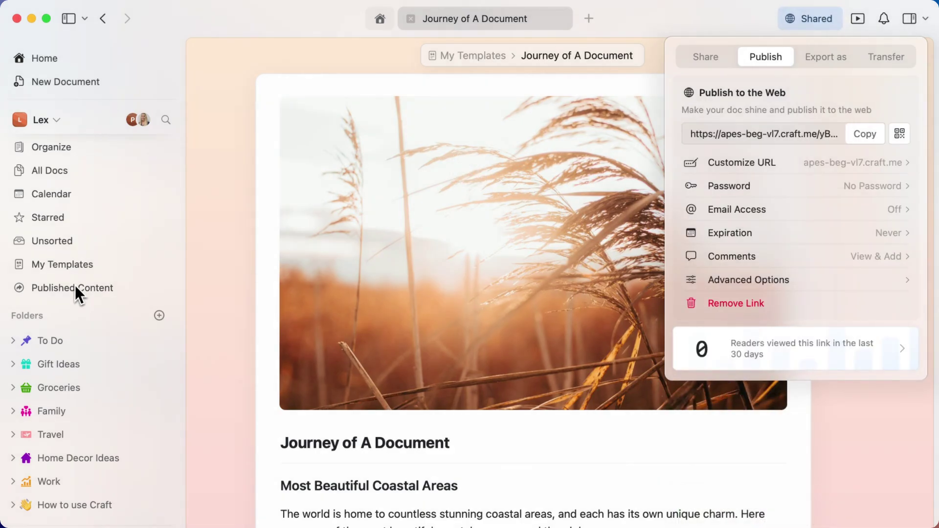
pyautogui.click(74, 288)
pyautogui.click(75, 288)
# Select the Trash copy of Journey of A Document in Published Content
pyautogui.click(554, 386)
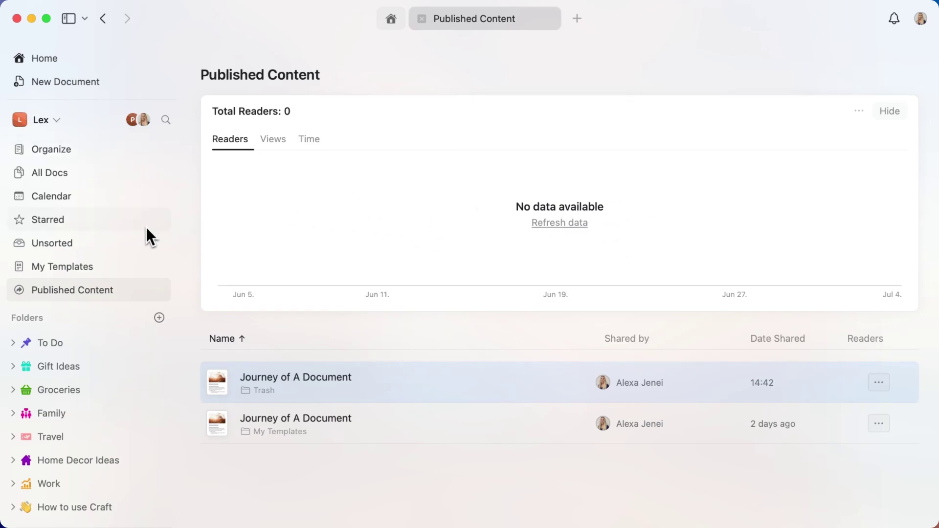
# Open Calendar for today's Thu, 4 Jul note and scroll through the July day list
pyautogui.click(110, 195)
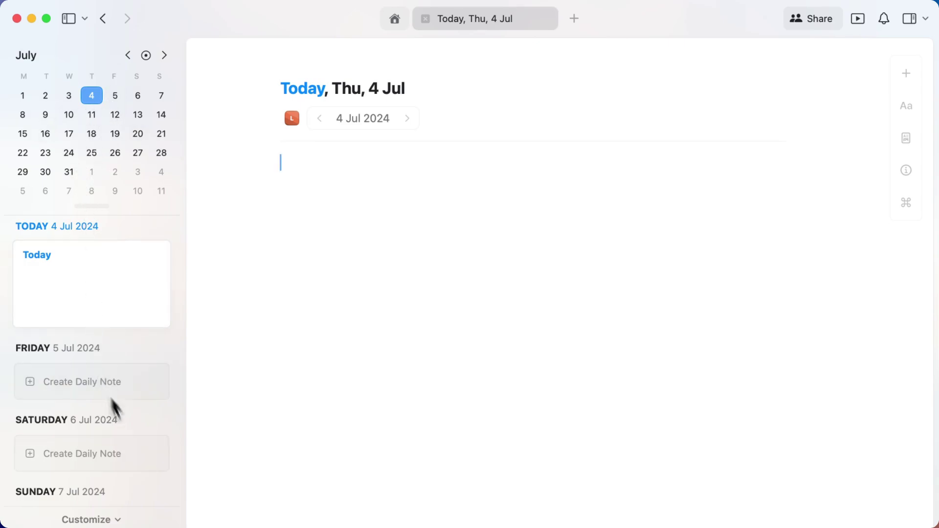
pyautogui.scroll(5, 124, 436)
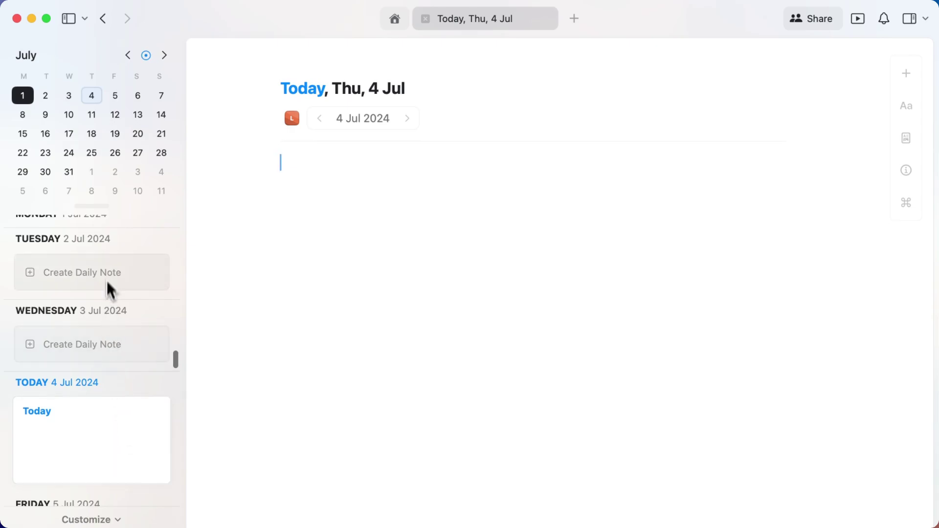
pyautogui.scroll(-5, 115, 293)
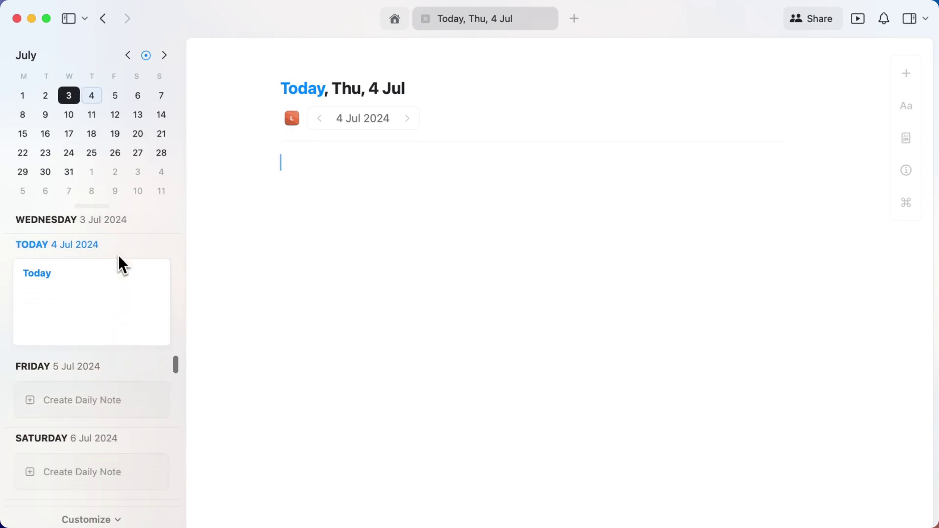
pyautogui.scroll(-3, 93, 320)
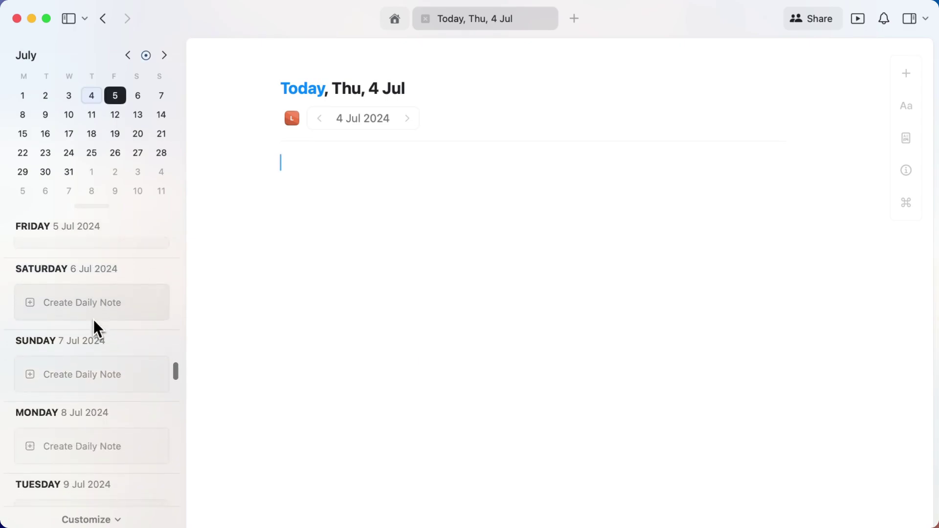
pyautogui.hscroll(-5, 93, 319)
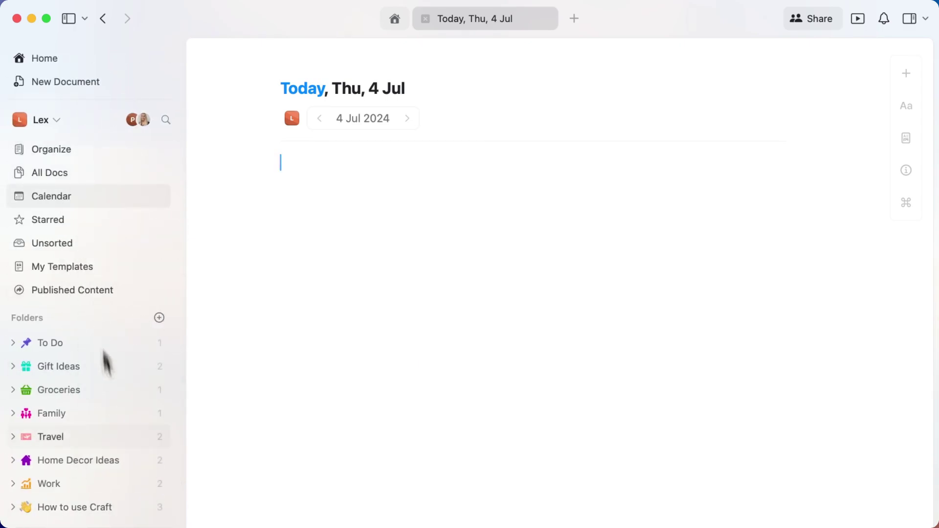
pyautogui.hscroll(5, 112, 409)
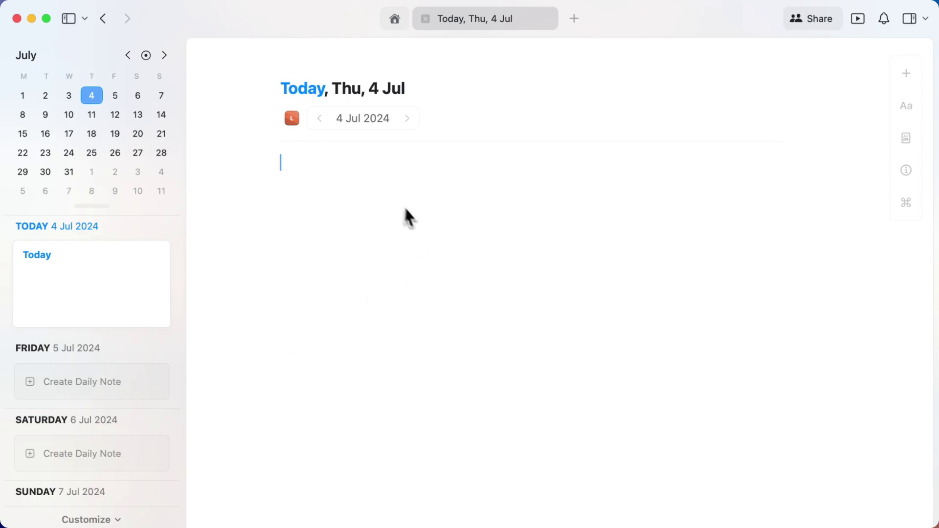
pyautogui.write('@')
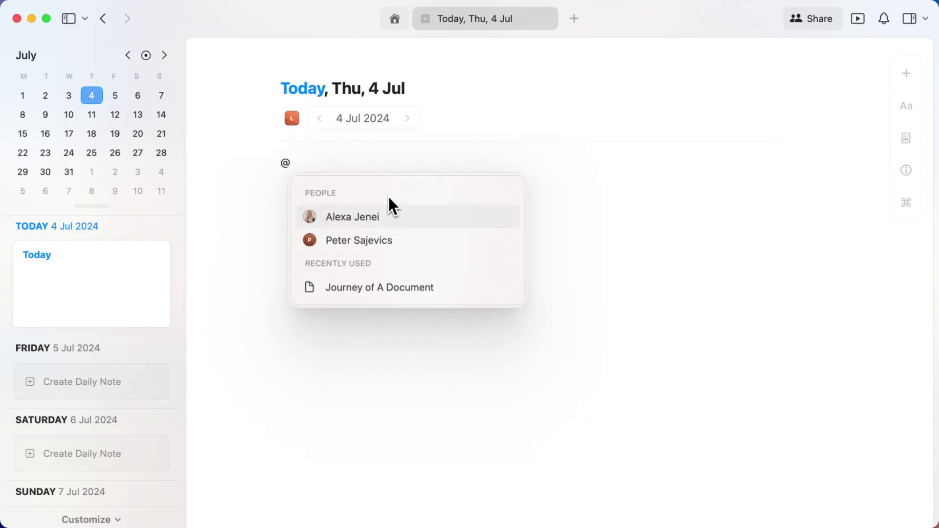
pyautogui.write('Jou')
pyautogui.click(391, 210)
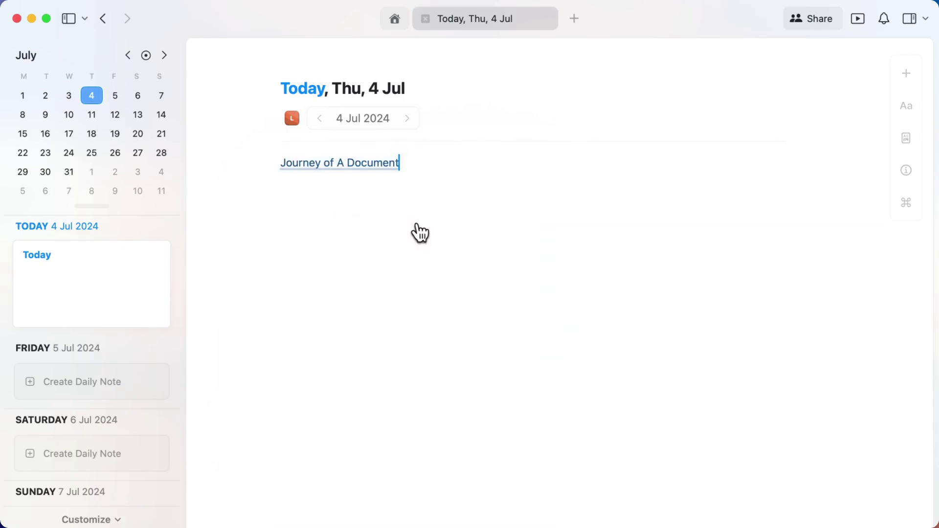
pyautogui.press('Return')
pyautogui.write('Video ')
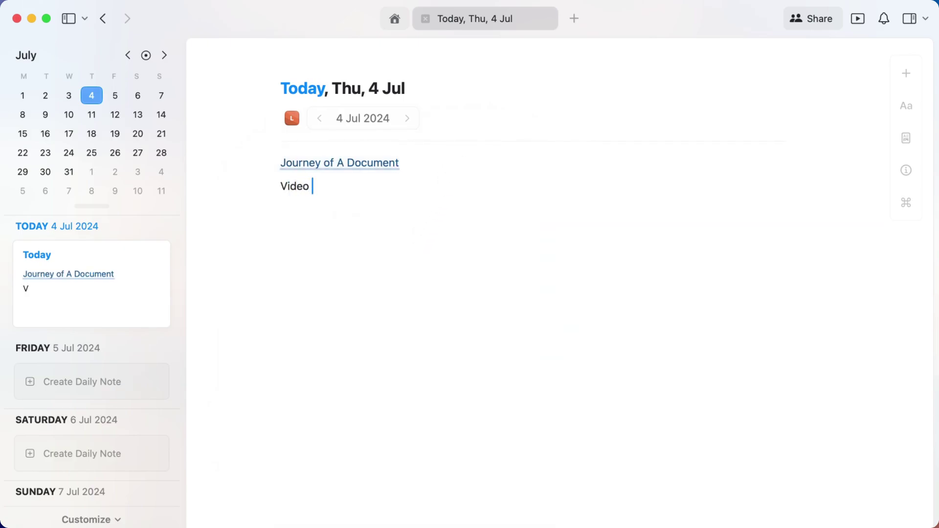
pyautogui.write('Created! :stu')
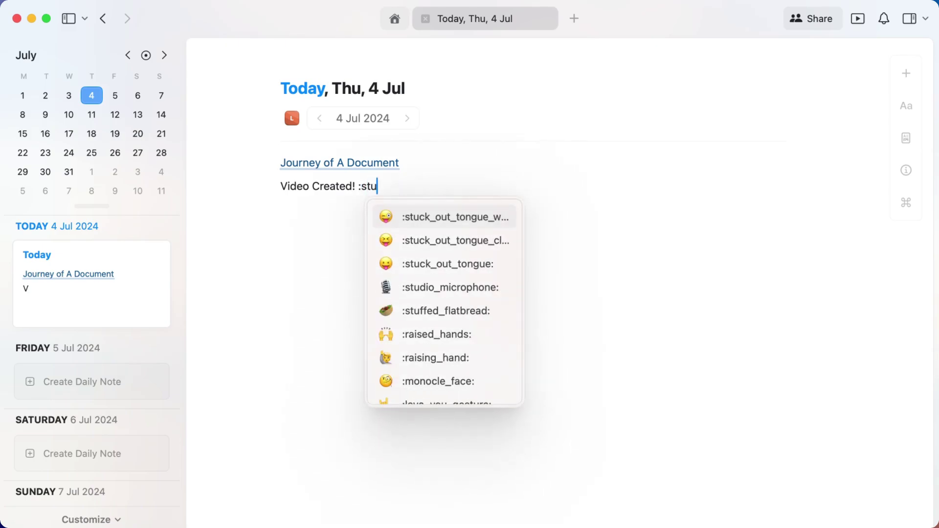
pyautogui.write('d')
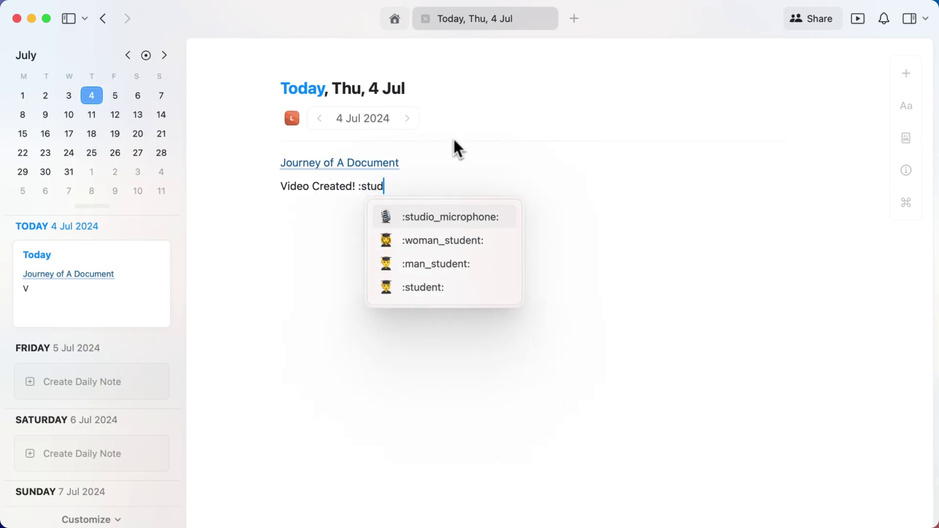
pyautogui.click(465, 217)
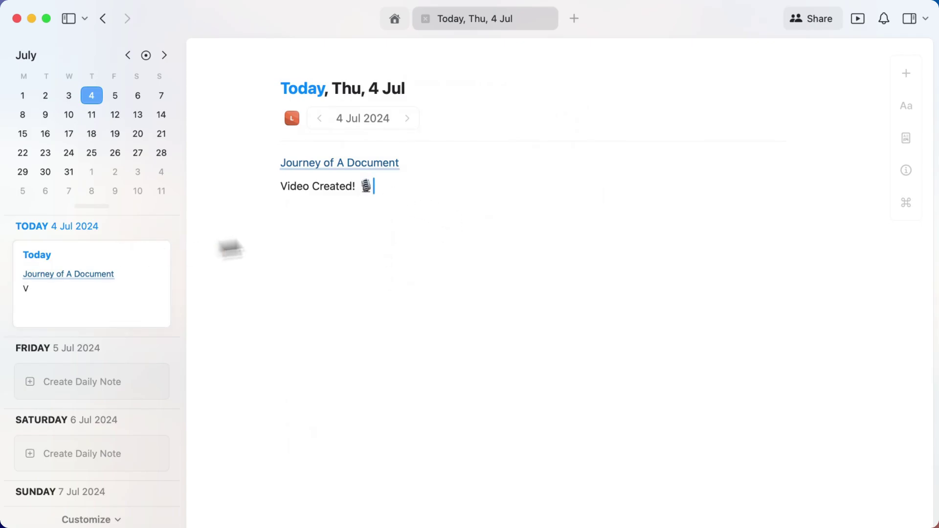